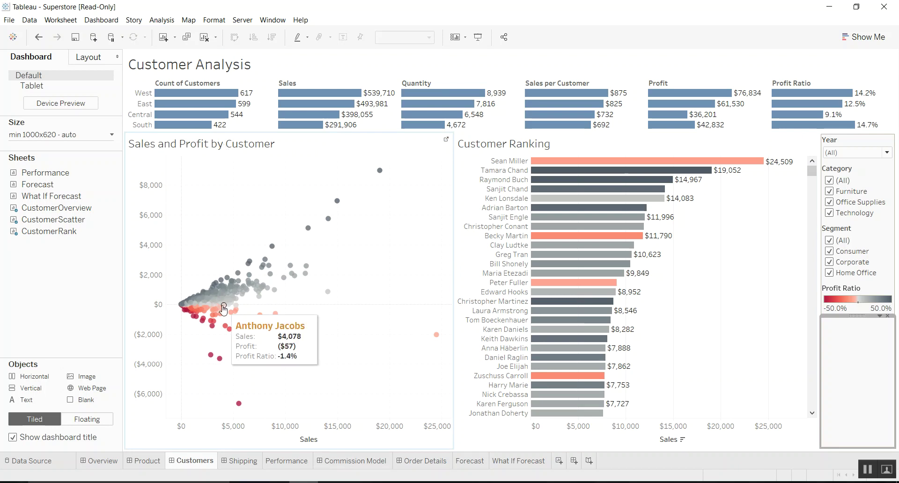
Select the scatter plot and Customer Ranking zones to check how each responds
{"action": "mouse_move", "coordinate": [215, 323]}
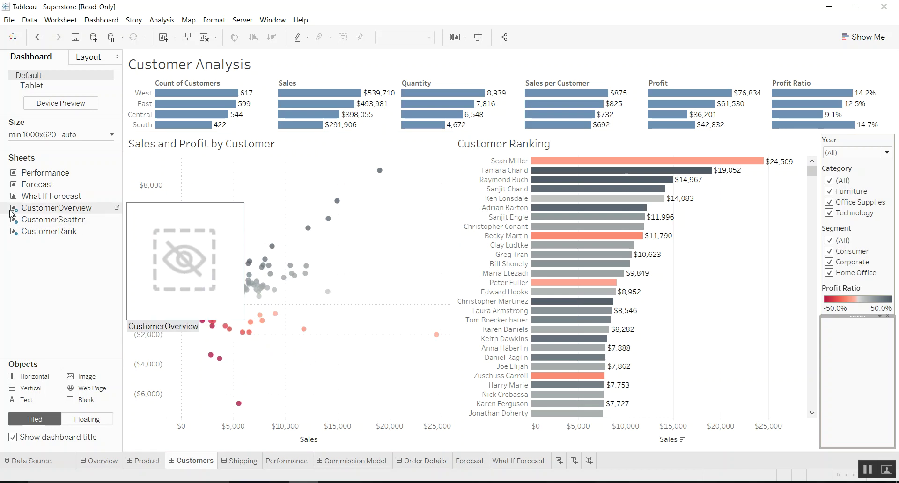
{"action": "mouse_move", "coordinate": [29, 220]}
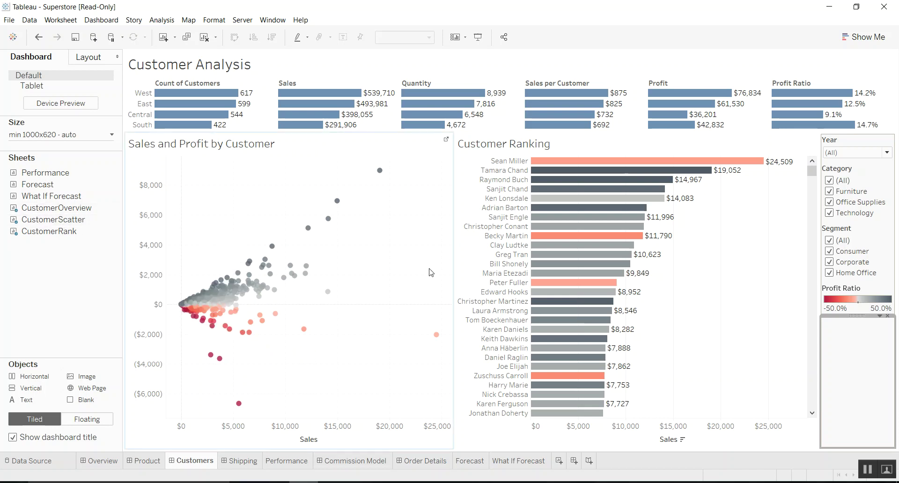
{"action": "left_click", "coordinate": [382, 245]}
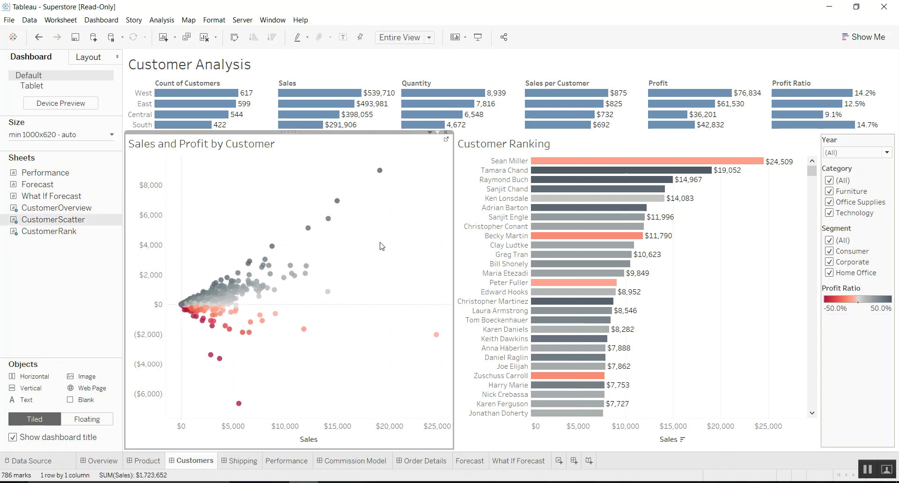
{"action": "left_click", "coordinate": [766, 246]}
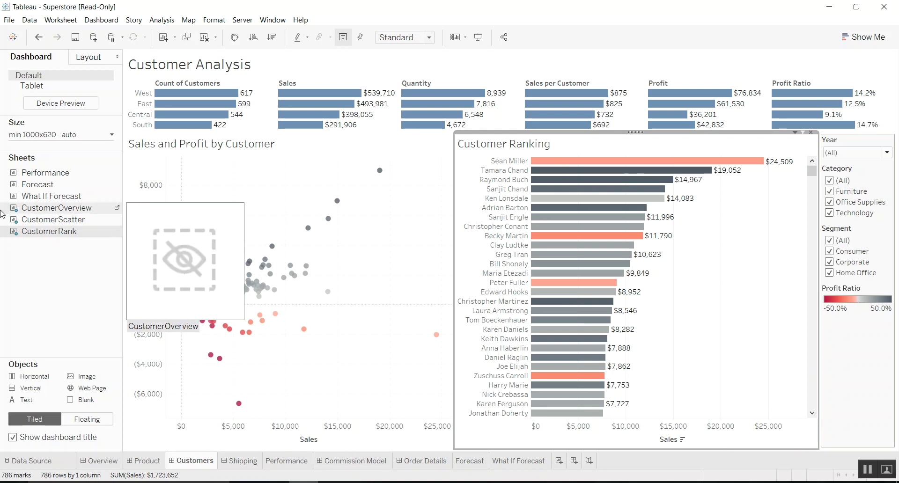
{"action": "mouse_move", "coordinate": [570, 277]}
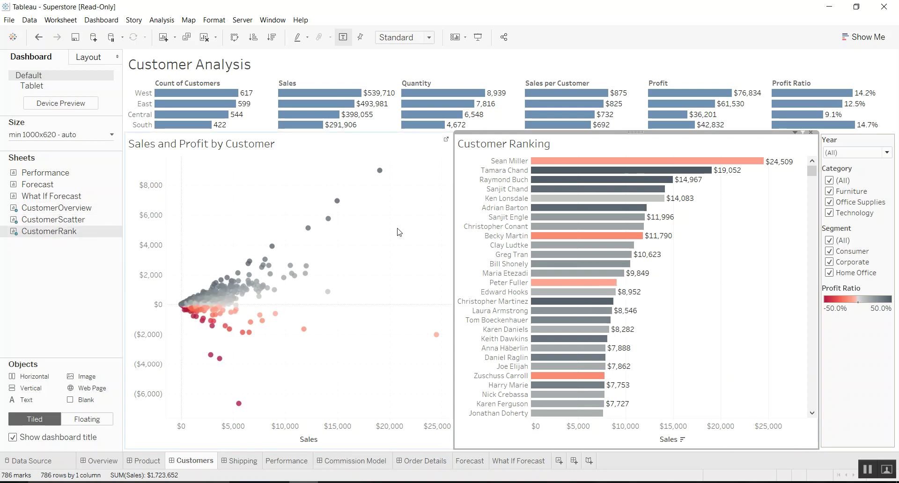
{"action": "left_click", "coordinate": [390, 248]}
Select and then clear a customer's point in the scatter plot, then open the Dashboard menu
{"action": "mouse_move", "coordinate": [328, 221]}
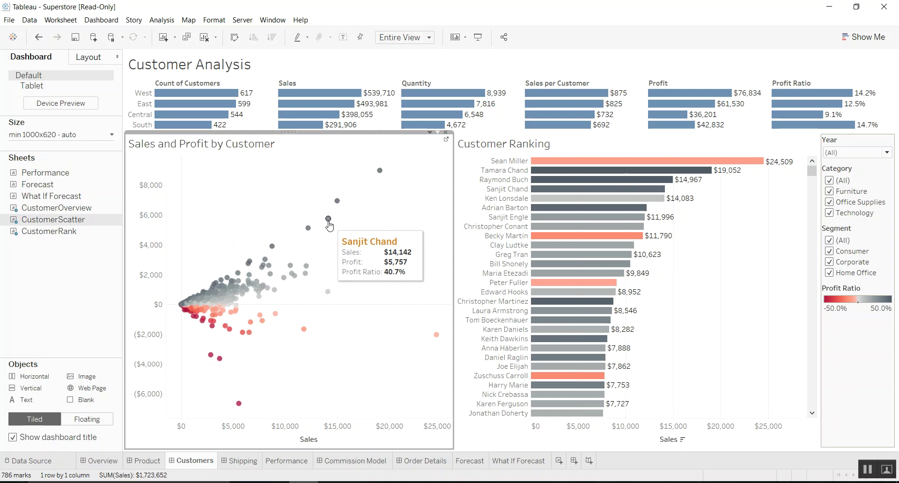
{"action": "left_click", "coordinate": [309, 228]}
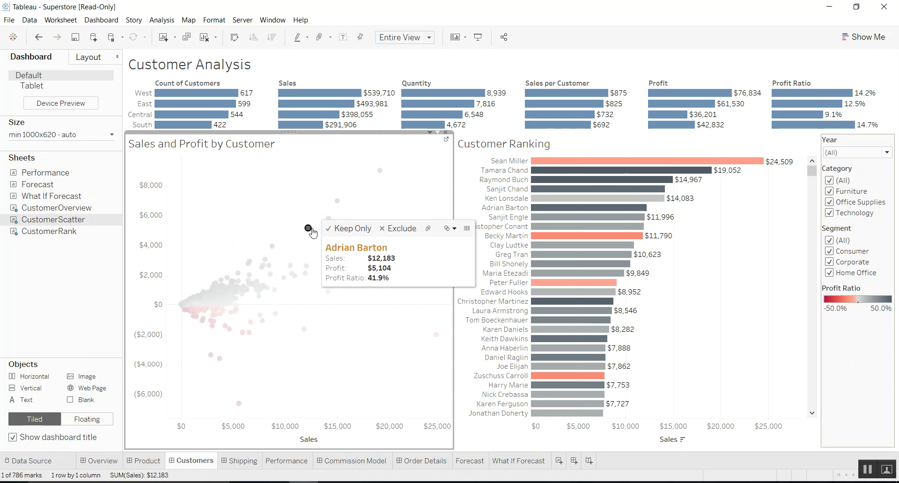
{"action": "left_click", "coordinate": [309, 229]}
{"action": "mouse_move", "coordinate": [328, 221]}
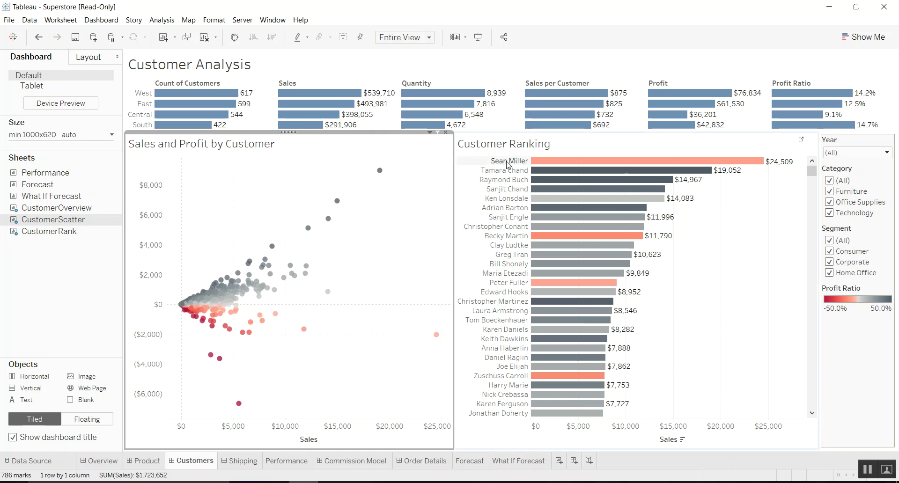
{"action": "mouse_move", "coordinate": [669, 204]}
{"action": "left_click", "coordinate": [108, 21]}
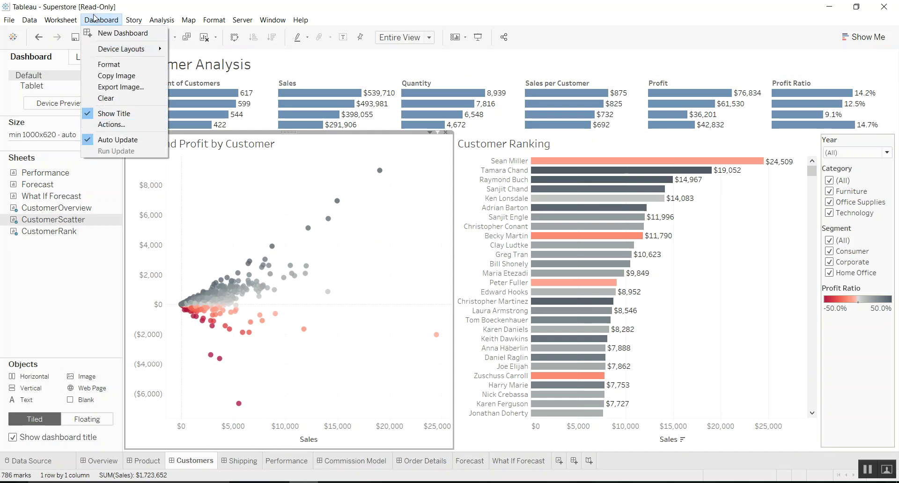
Open Dashboard > Actions and expand Add Action to list Filter, Highlight and URL
{"action": "left_click", "coordinate": [113, 125]}
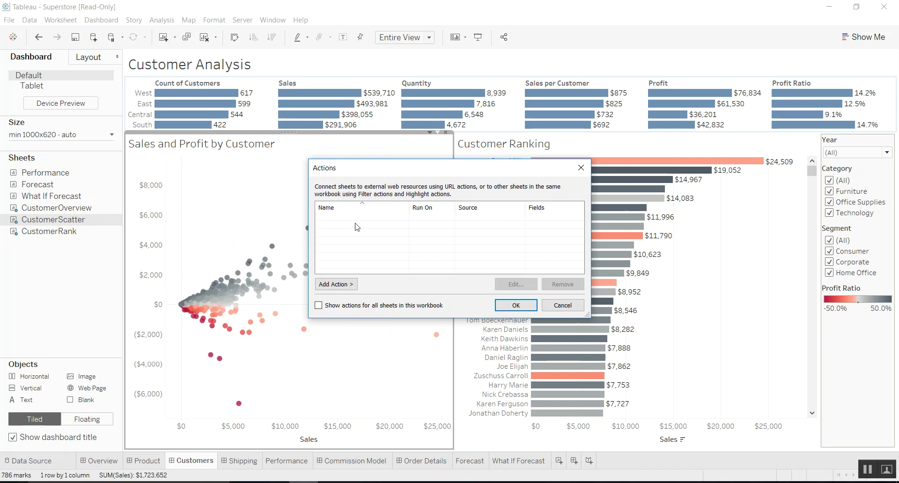
{"action": "left_click", "coordinate": [344, 285]}
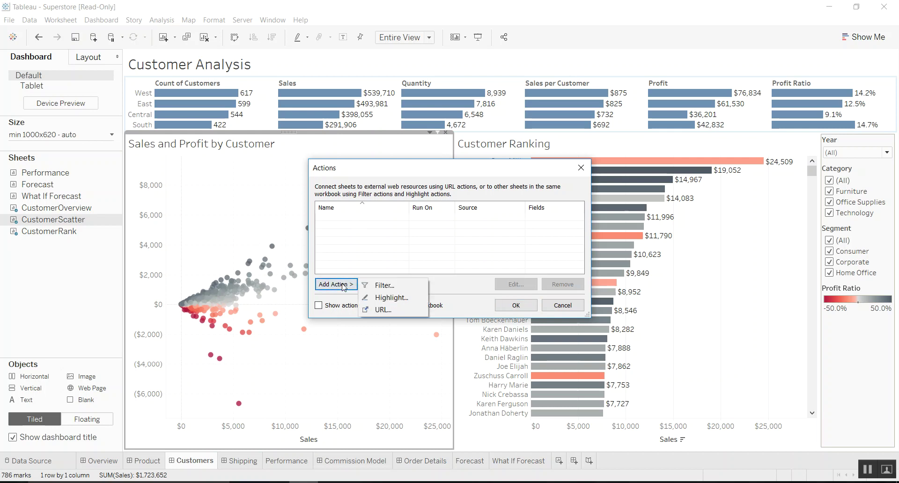
Add filter action Filter1 from CustomerScatter, run on Select, showing all values when cleared
{"action": "left_click", "coordinate": [395, 291]}
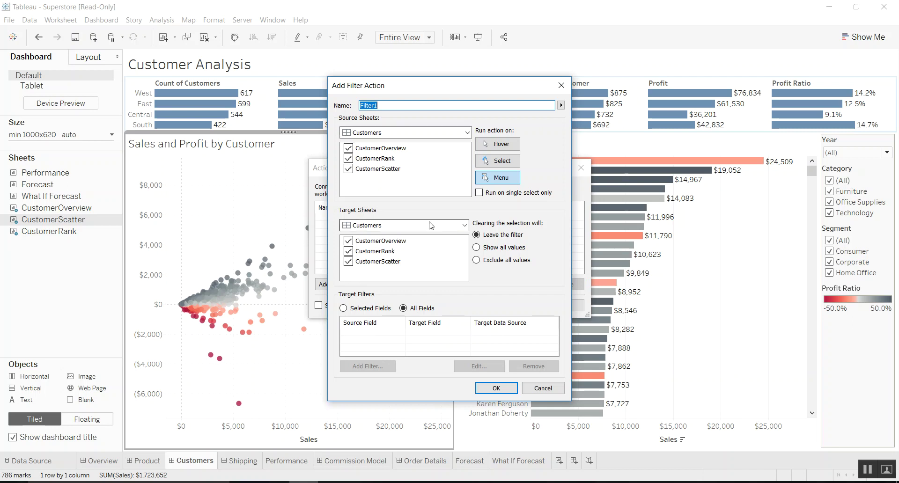
{"action": "left_click", "coordinate": [350, 159]}
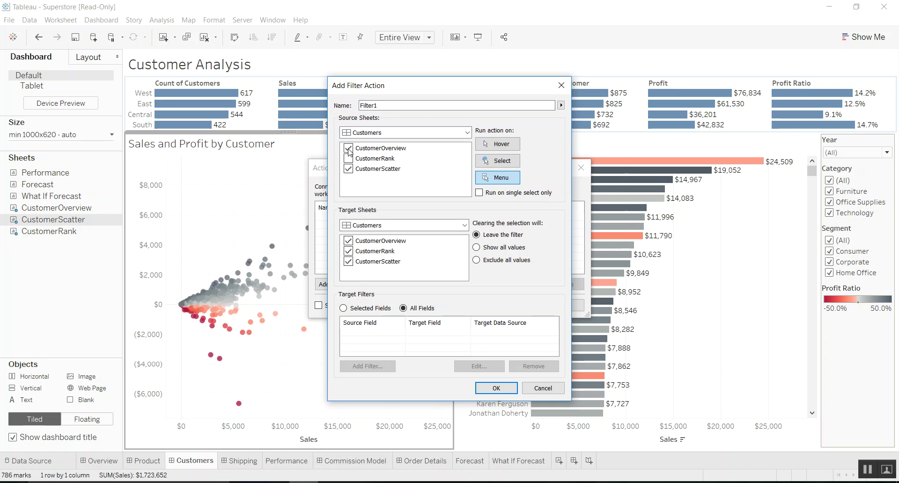
{"action": "left_click", "coordinate": [348, 148]}
{"action": "left_click", "coordinate": [505, 160]}
{"action": "left_click", "coordinate": [511, 163]}
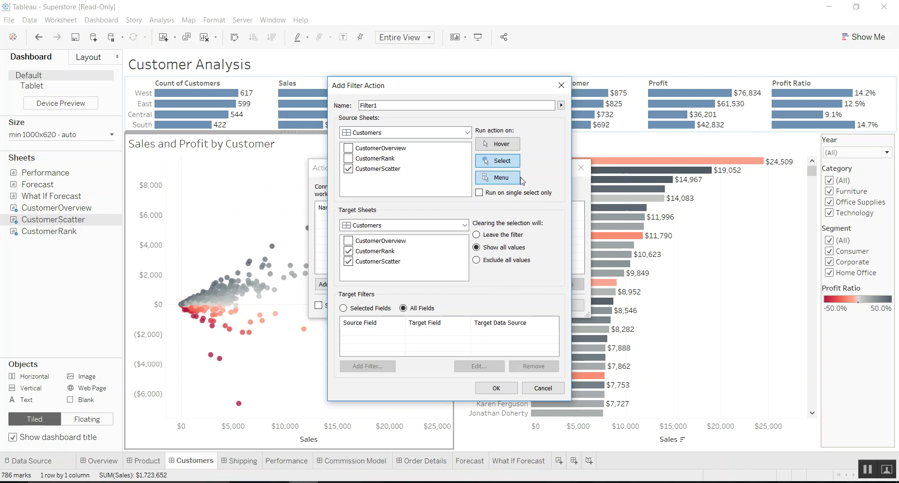
{"action": "left_click", "coordinate": [495, 389]}
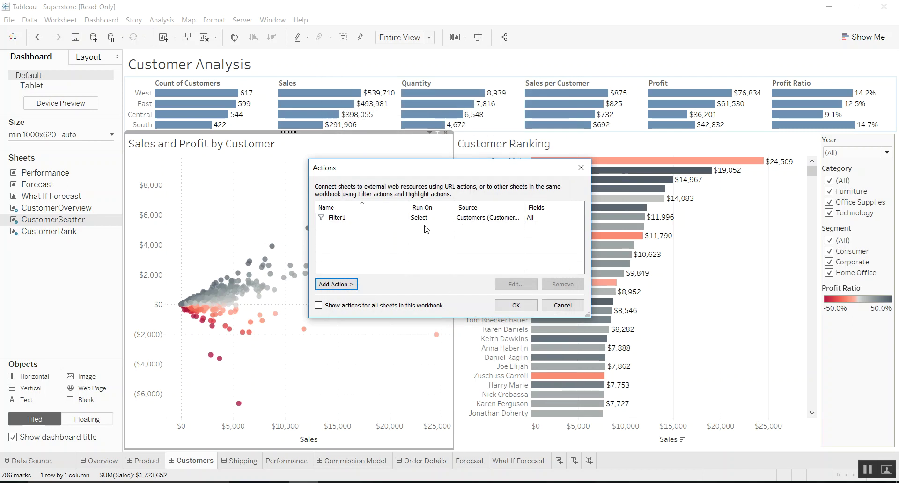
{"action": "left_click", "coordinate": [514, 305]}
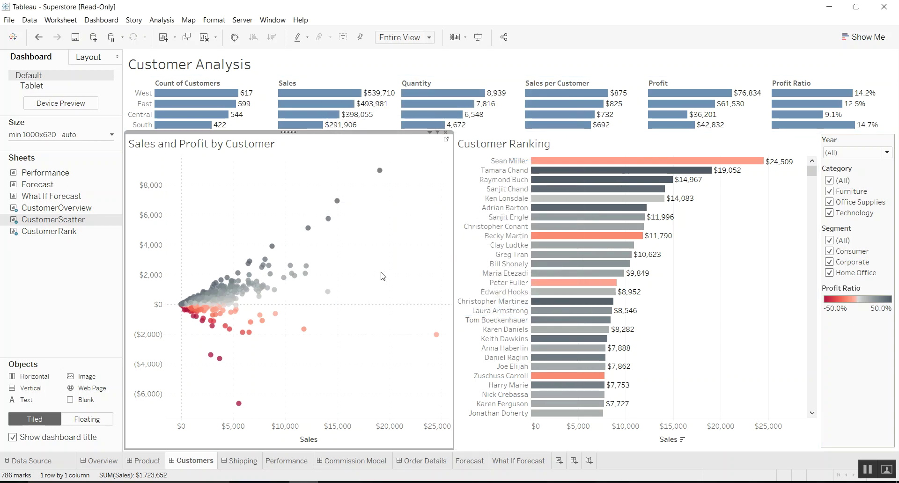
{"action": "mouse_move", "coordinate": [331, 223]}
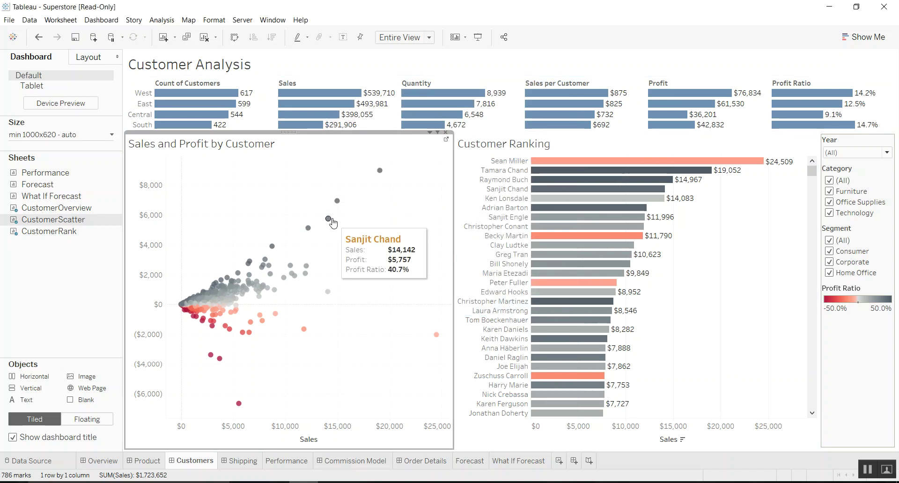
{"action": "left_click", "coordinate": [331, 223]}
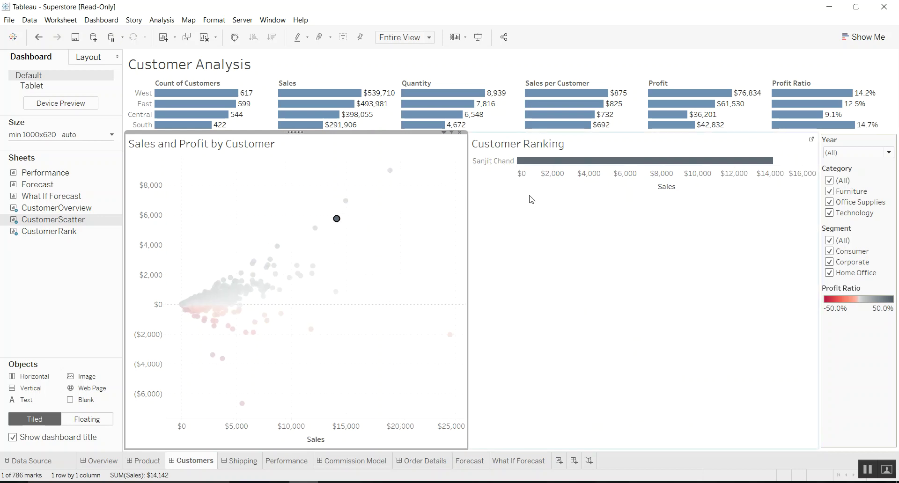
{"action": "left_click", "coordinate": [336, 219]}
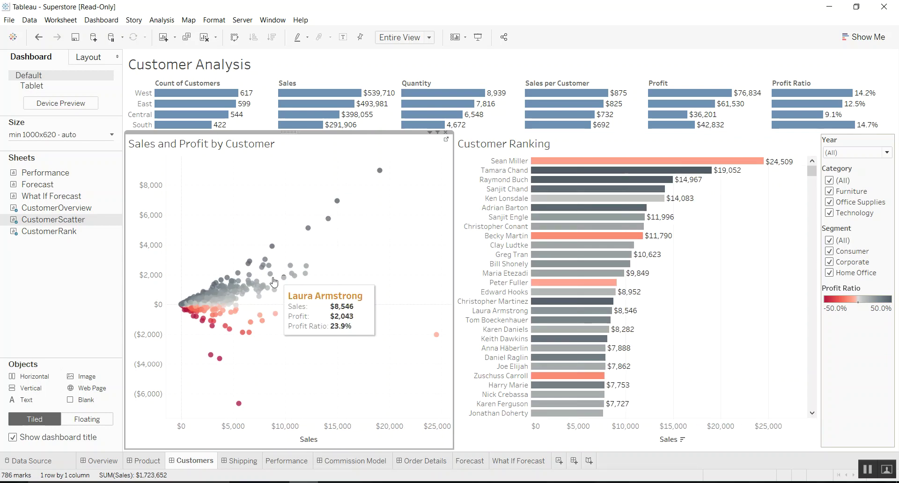
{"action": "left_click", "coordinate": [240, 311]}
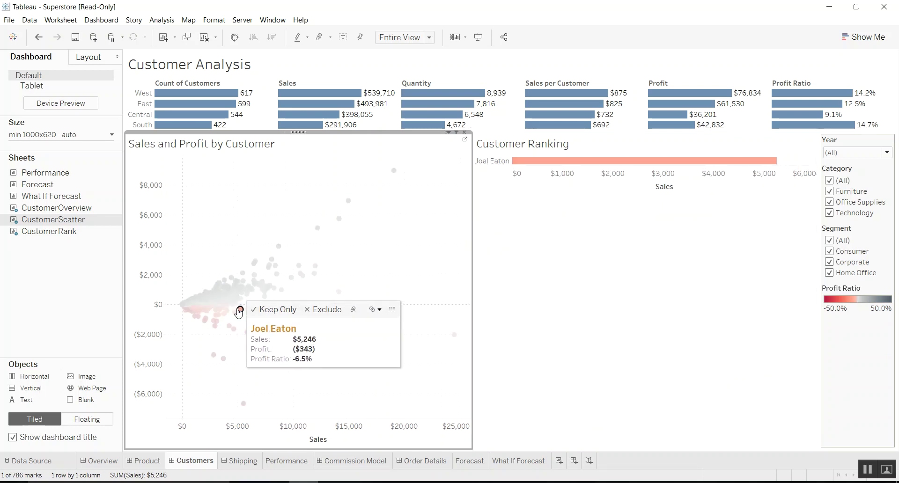
{"action": "left_click", "coordinate": [239, 311]}
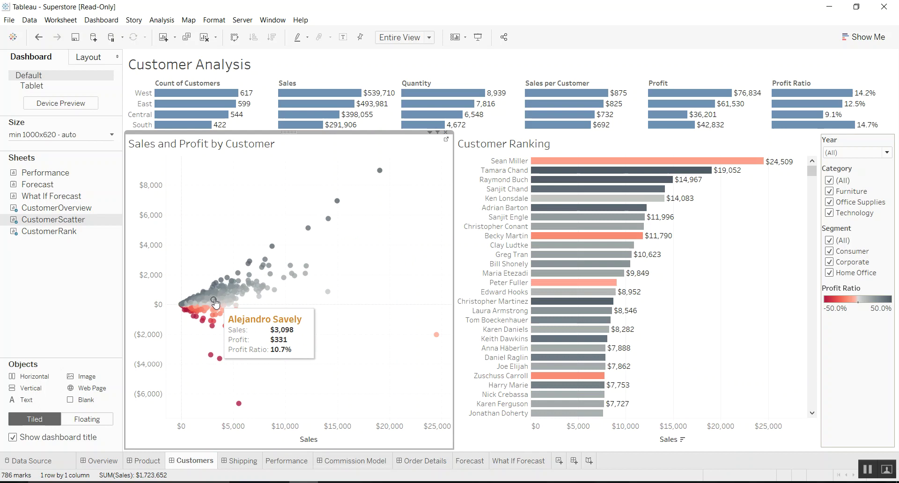
{"action": "left_click", "coordinate": [214, 300]}
{"action": "left_click", "coordinate": [214, 300]}
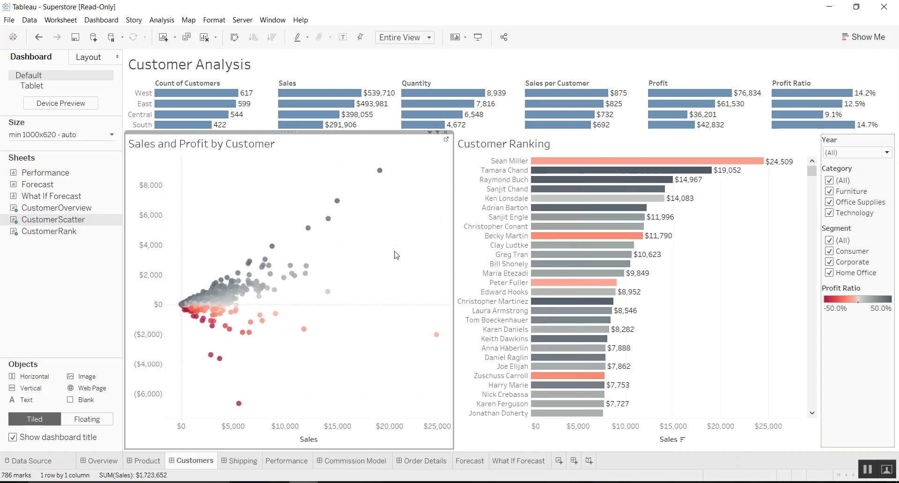
{"action": "left_click", "coordinate": [260, 268]}
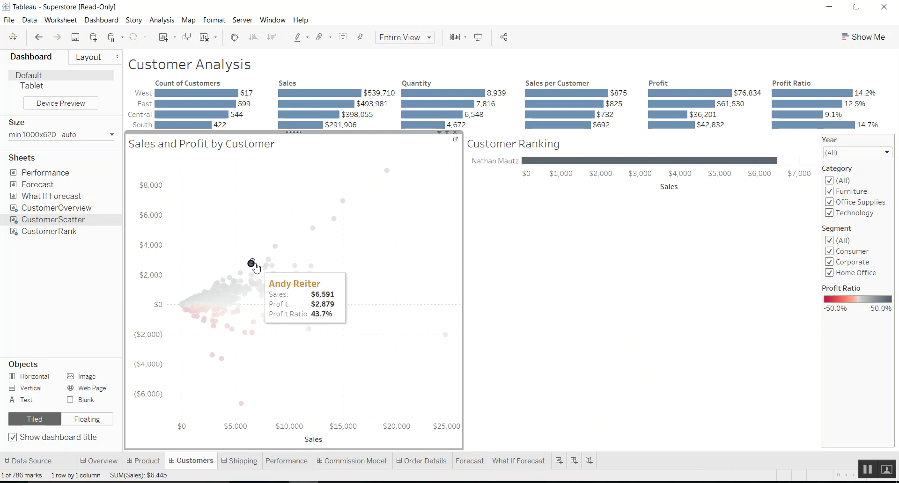
{"action": "left_click", "coordinate": [254, 265]}
{"action": "left_click", "coordinate": [357, 255]}
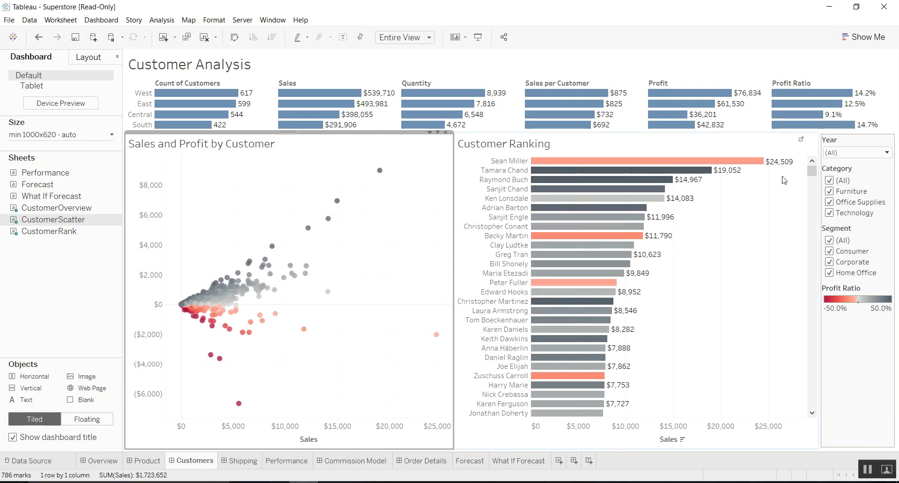
Delete the existing Filter1 action from the Customers dashboard's actions
{"action": "left_click", "coordinate": [816, 168]}
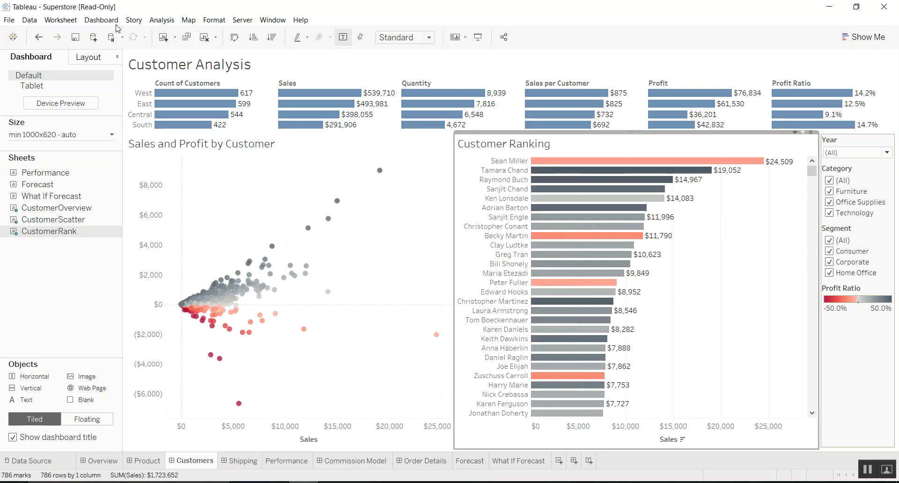
{"action": "left_click", "coordinate": [101, 20]}
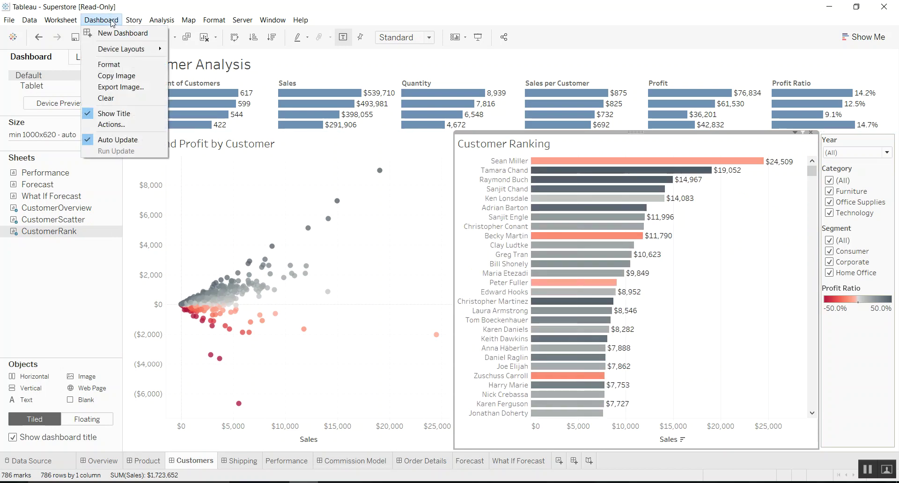
{"action": "left_click", "coordinate": [125, 125]}
{"action": "double_click", "coordinate": [349, 219]}
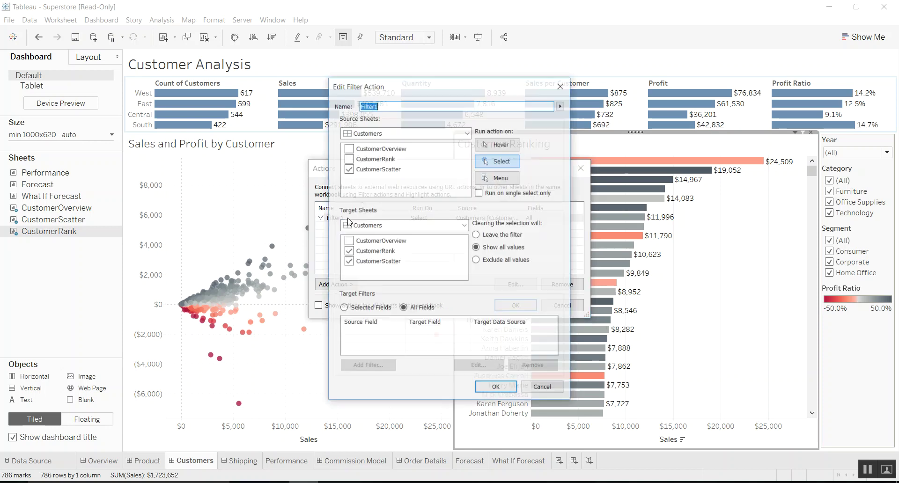
{"action": "left_click", "coordinate": [542, 388]}
{"action": "left_click", "coordinate": [547, 284]}
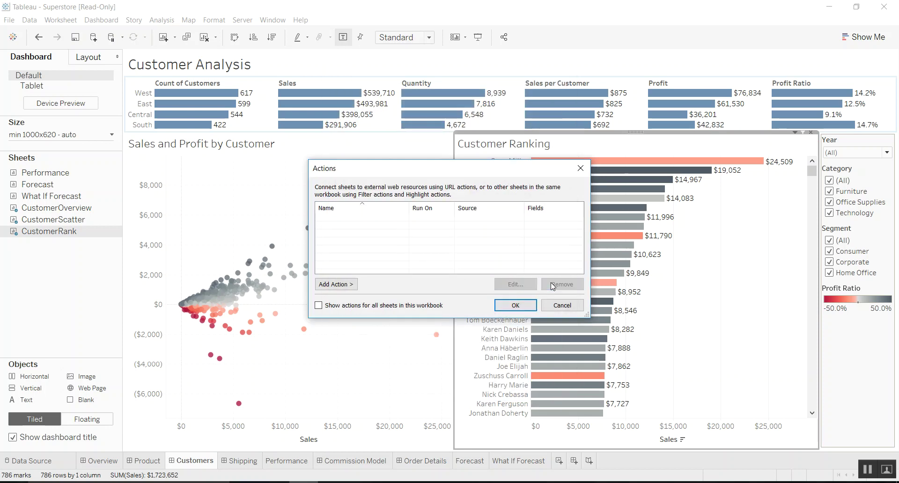
Add highlight action Highlight1 from CustomerScatter to CustomerRank and CustomerScatter, run on Select
{"action": "left_click", "coordinate": [344, 286]}
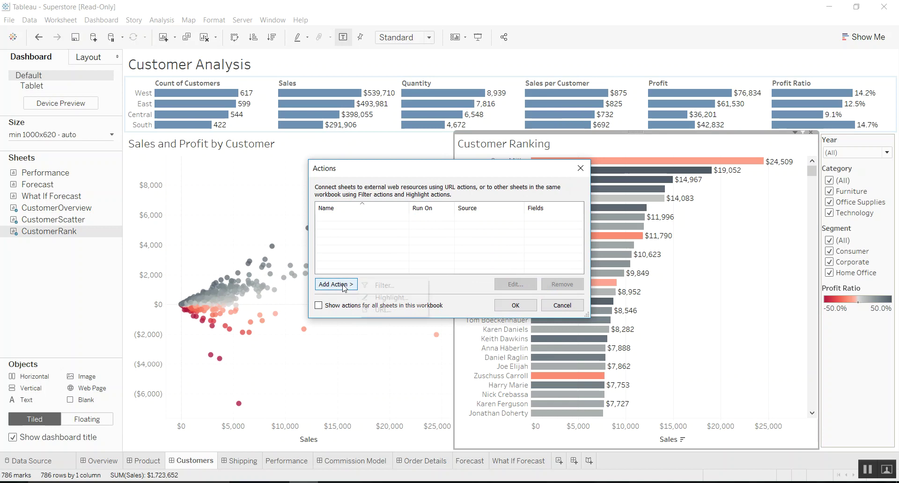
{"action": "left_click", "coordinate": [398, 298]}
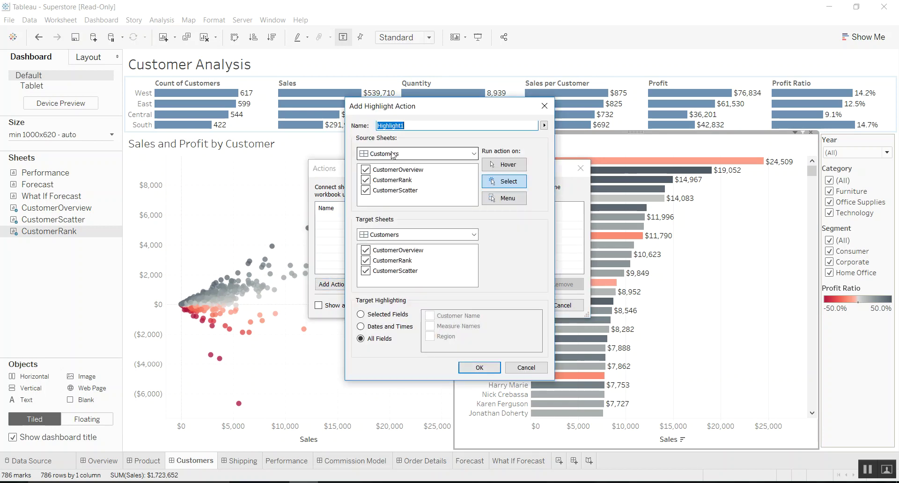
{"action": "left_click", "coordinate": [365, 180]}
{"action": "left_click", "coordinate": [365, 170]}
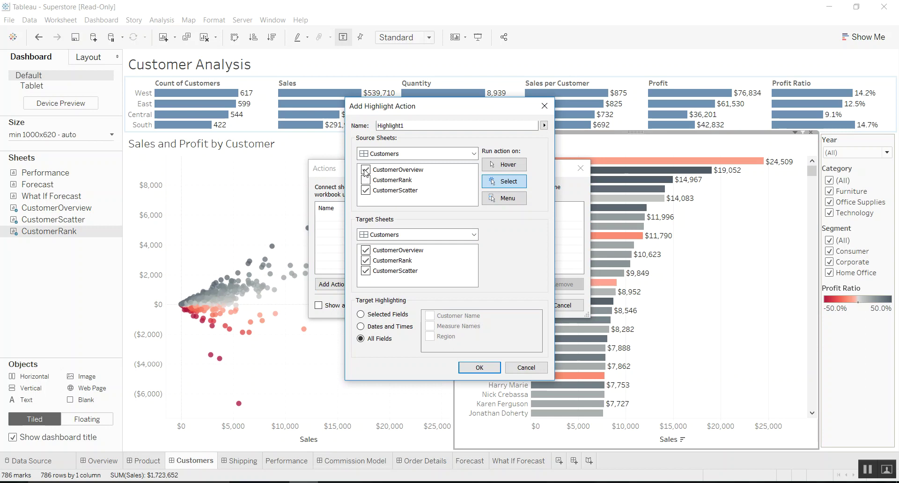
{"action": "left_click", "coordinate": [372, 250]}
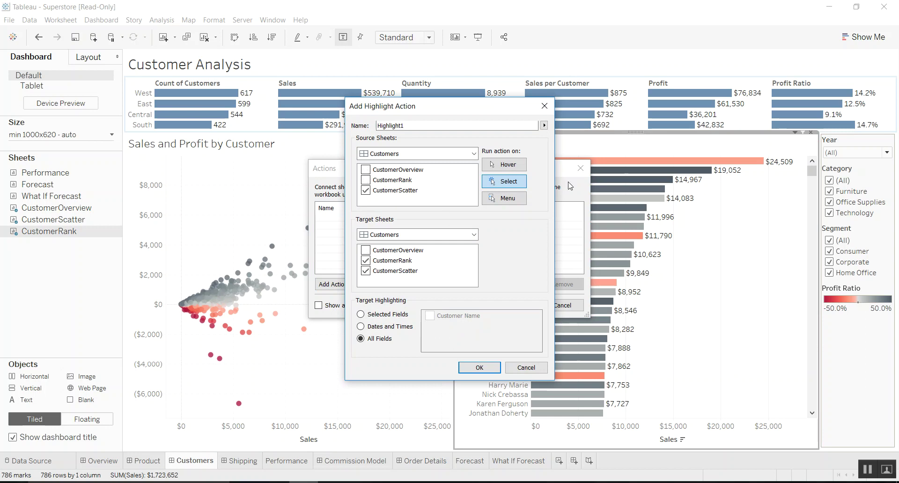
{"action": "left_click", "coordinate": [522, 187]}
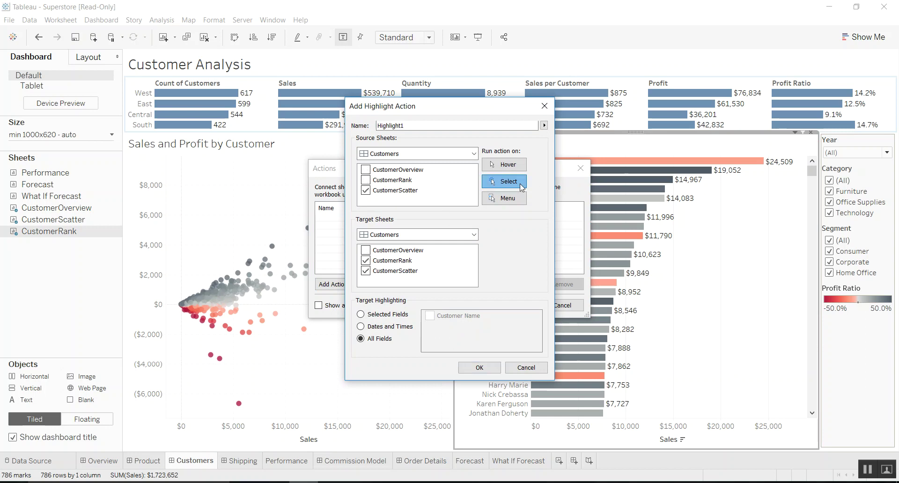
{"action": "left_click", "coordinate": [480, 368]}
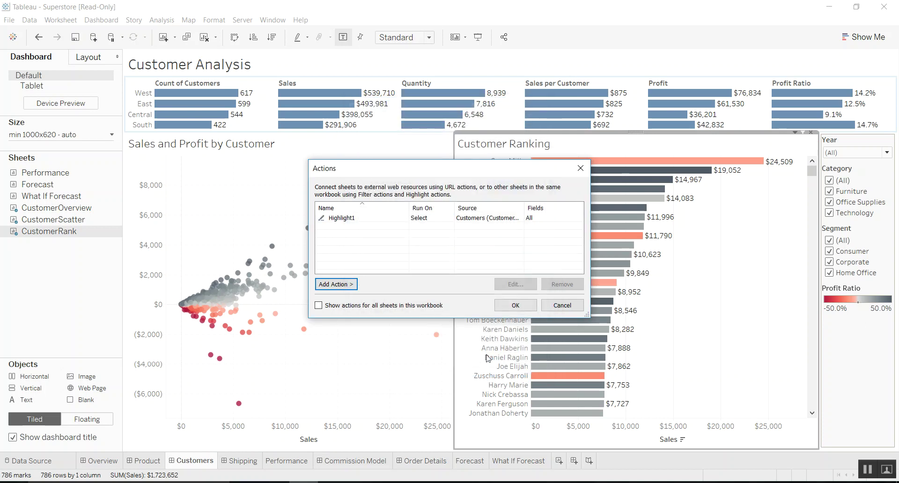
{"action": "left_click", "coordinate": [515, 306]}
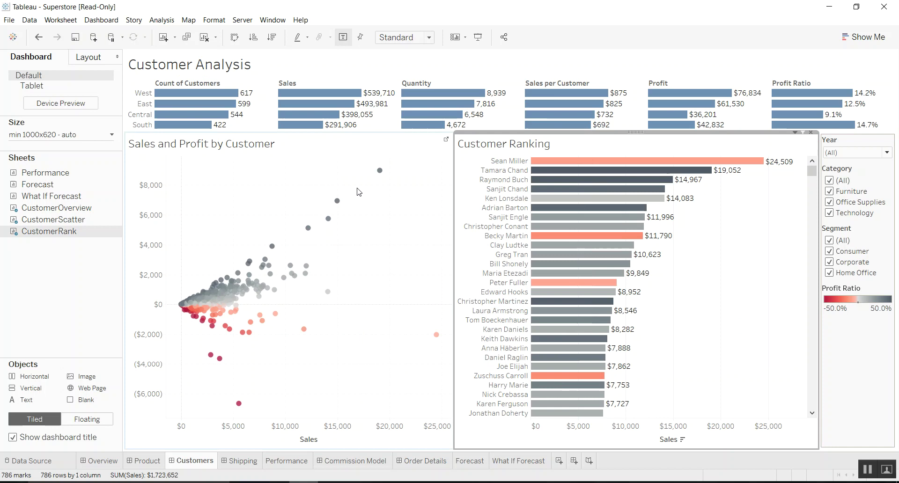
{"action": "left_click", "coordinate": [380, 171]}
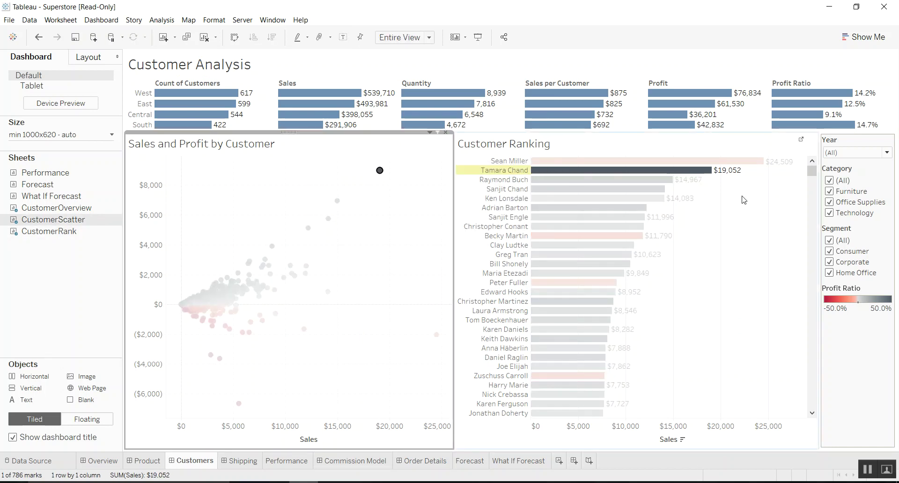
{"action": "left_click", "coordinate": [380, 171]}
{"action": "mouse_move", "coordinate": [380, 172]}
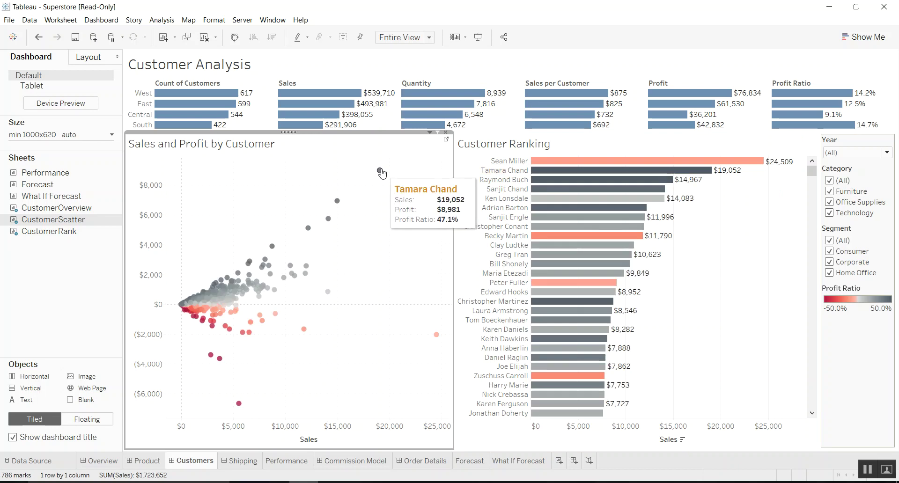
{"action": "mouse_move", "coordinate": [436, 336]}
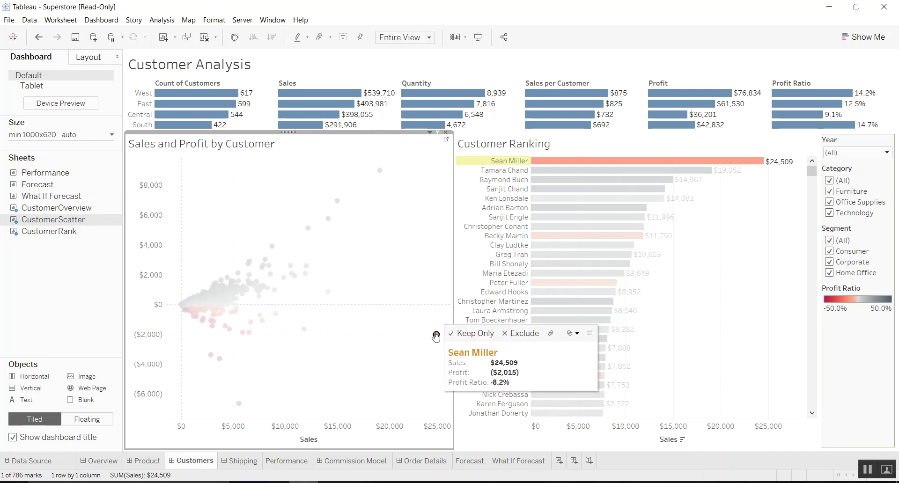
{"action": "left_click", "coordinate": [436, 336]}
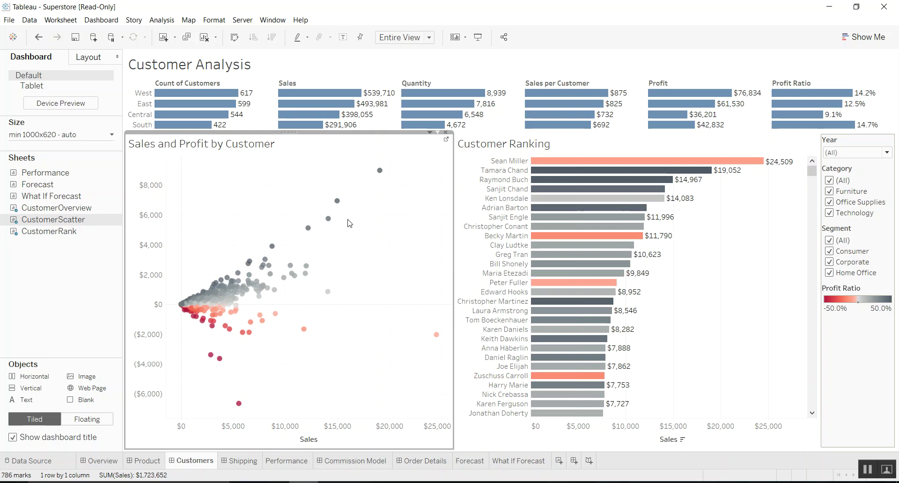
{"action": "left_click", "coordinate": [263, 266]}
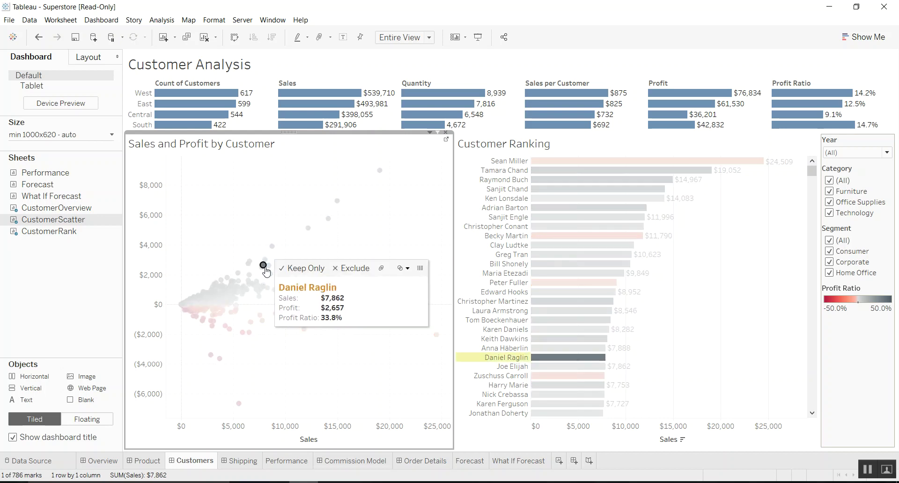
{"action": "mouse_move", "coordinate": [589, 358]}
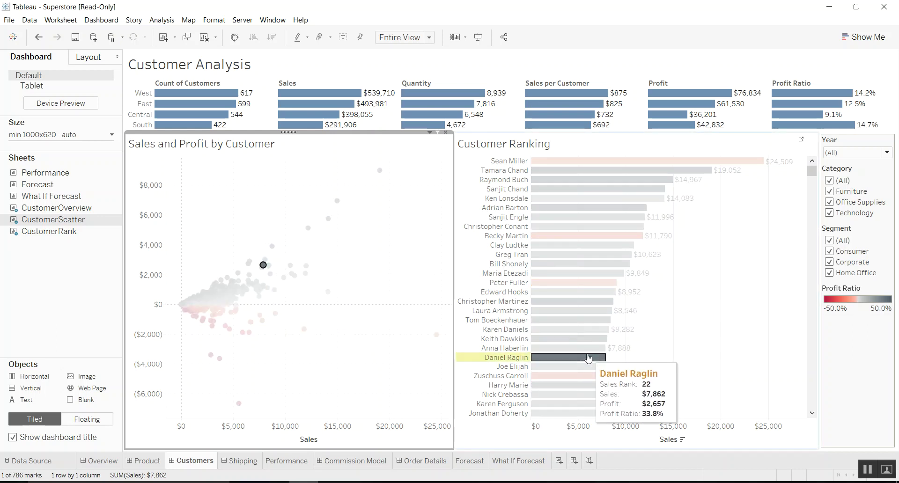
{"action": "left_click", "coordinate": [373, 307]}
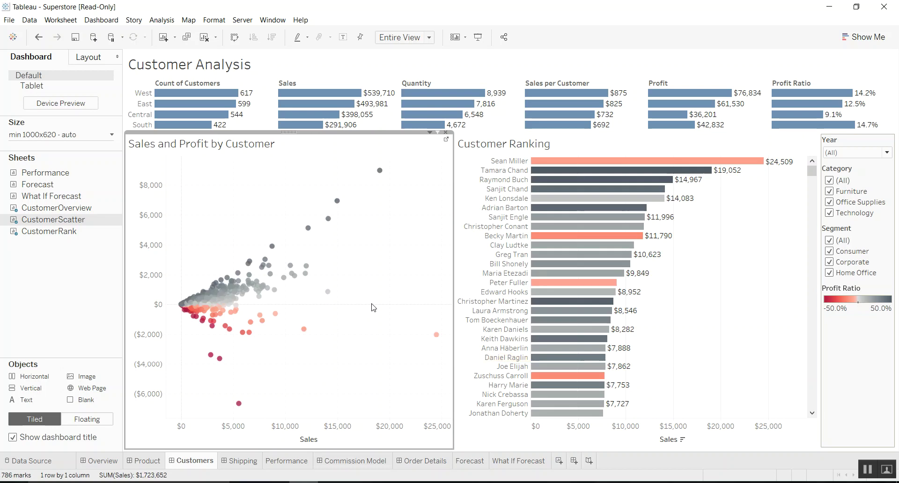